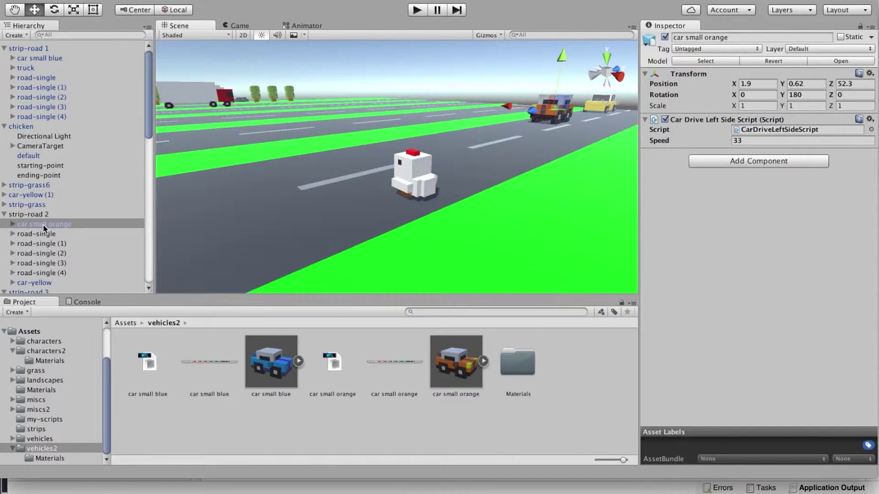
- Add a box collider to the orange car and enlarge it to enclose the car body
left_click(354, 57)
key("f")
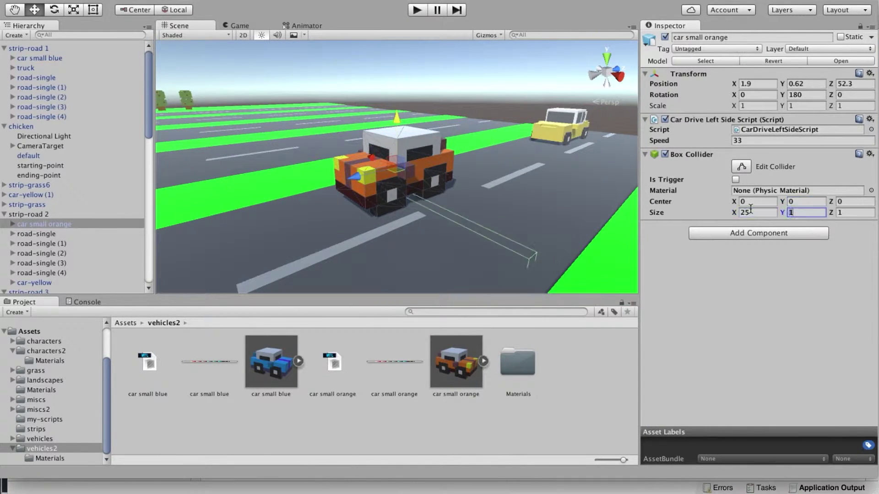
key("Tab")
type("10")
key("Tab")
type("10")
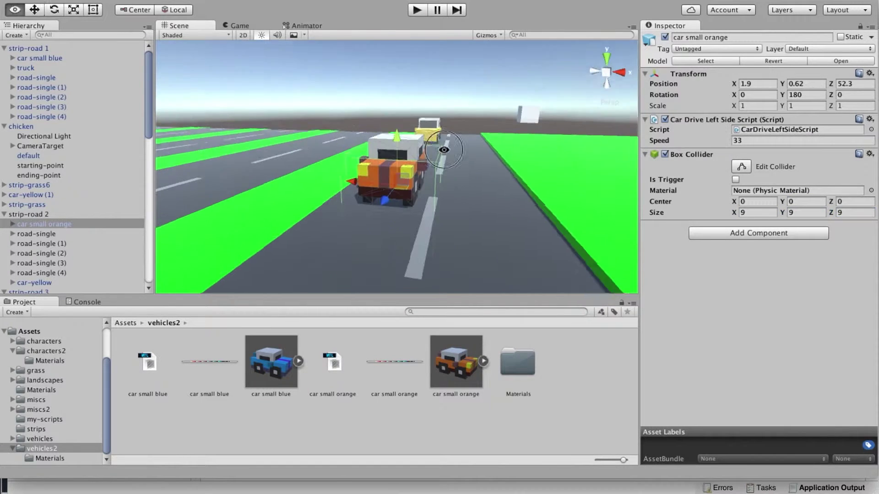
left_click_drag(274, 187, 288, 182, "alt")
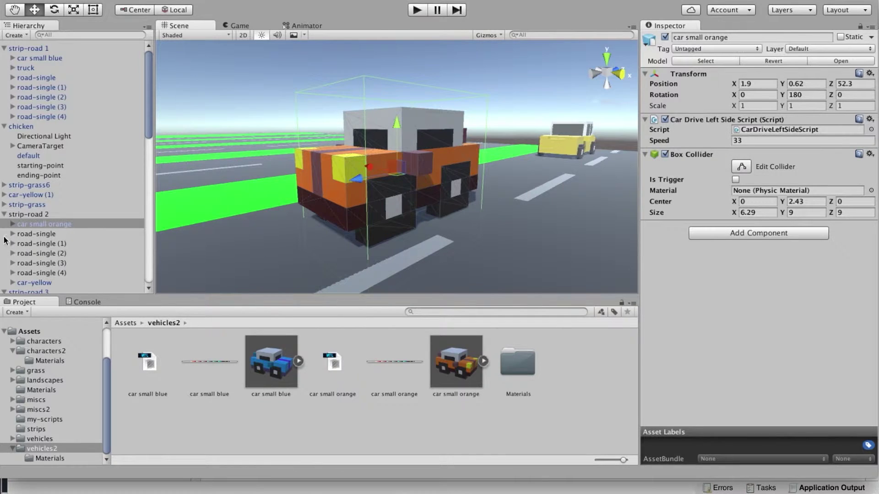
- Create a new Enemy tag and assign it to the orange car
left_click(700, 49)
left_click(694, 125)
type("Enemy")
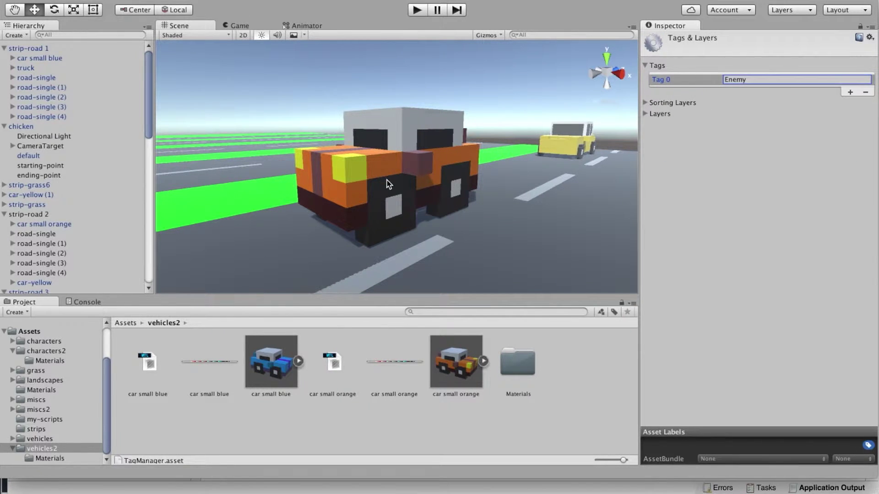
left_click(386, 179)
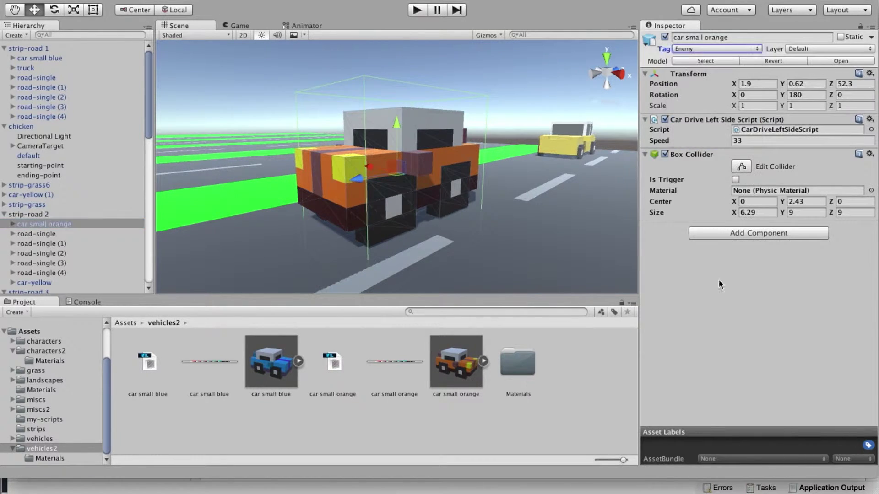
- Set the chicken's tag to Player
left_click(21, 127)
left_click(701, 48)
left_click(689, 90)
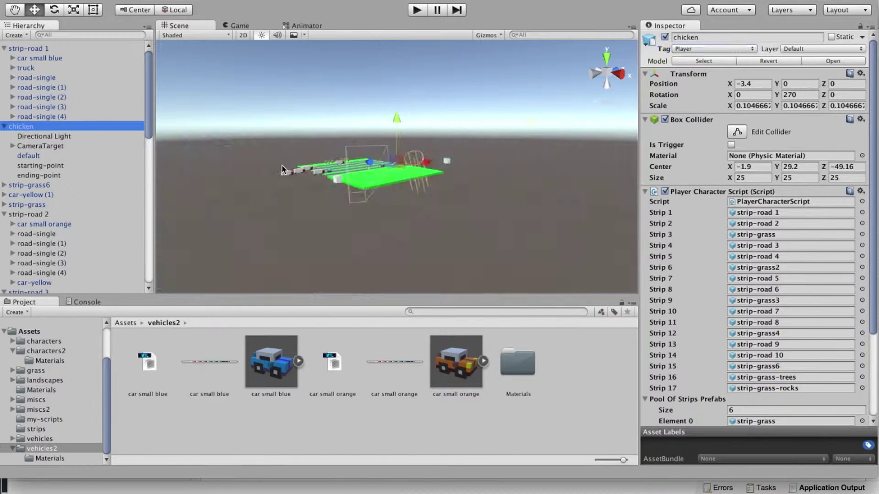
scroll(261, 351, "down", 1)
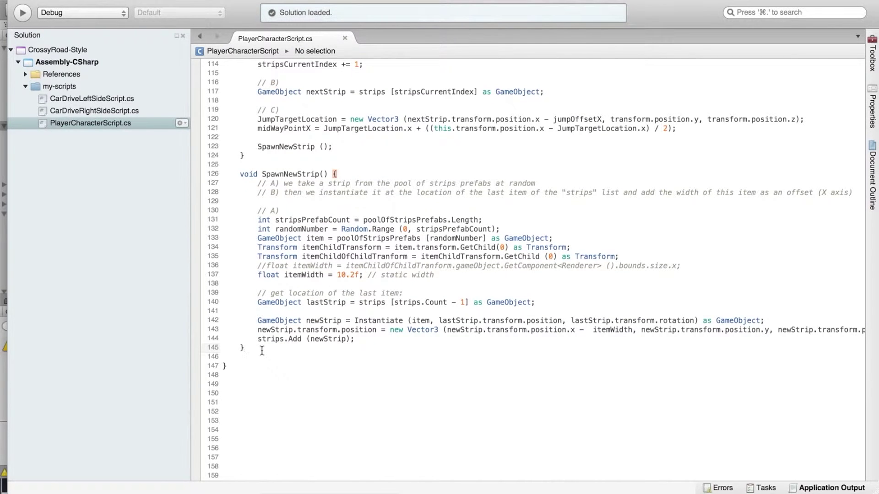
- Add OnTriggerEnter(Collider other) that logs "collision" when other's tag is "Enemy"
key("Return")
key("Return")
type("void ")
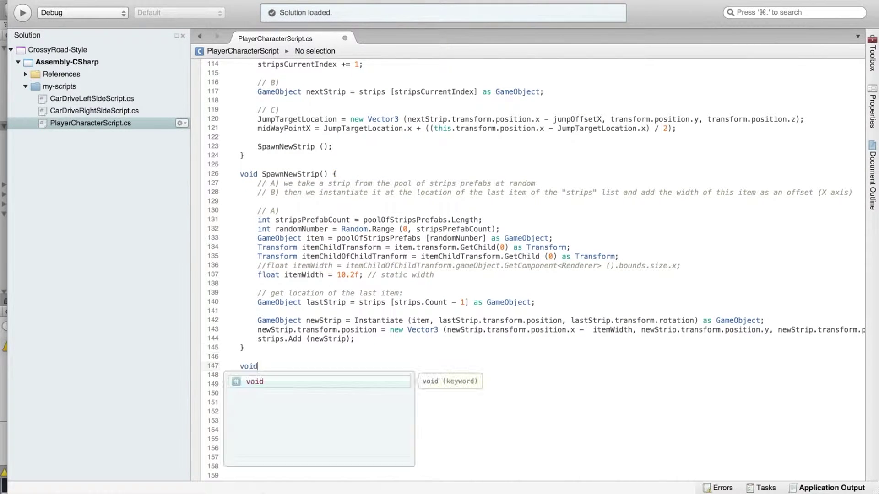
type("OnTriggerEnter(Co")
key("Return")
type("if(")
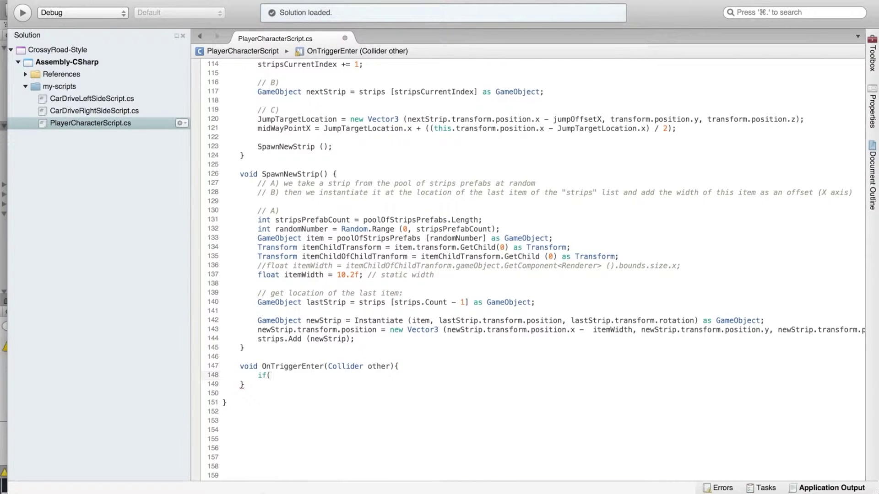
type("other.gameObject.tag == \"Enemy\") {")
key("Return")
type("Deb")
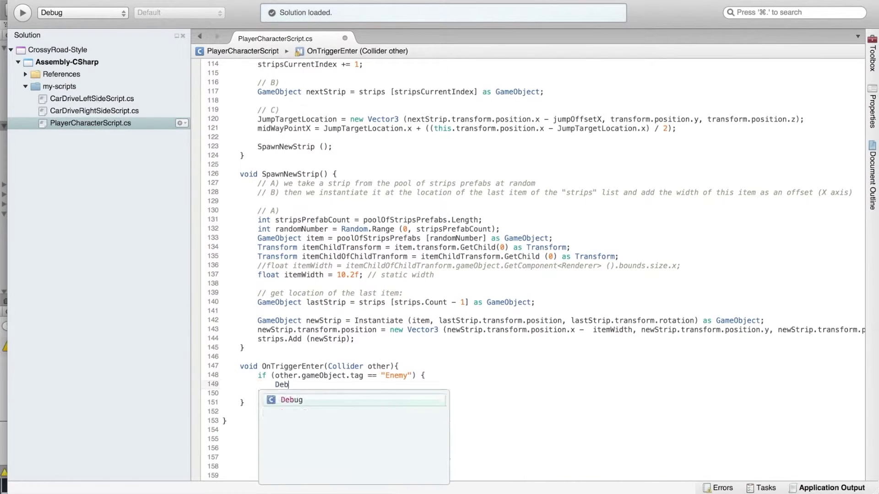
type("ug.Log(\"")
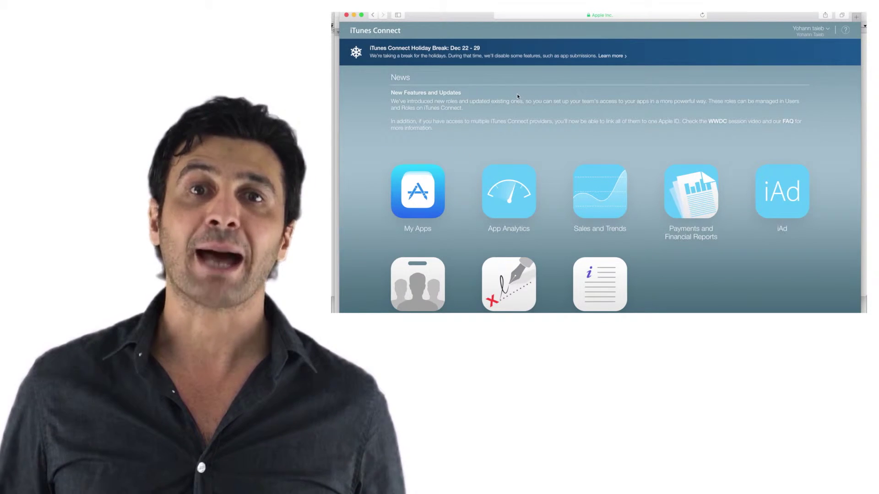
- From My Apps, start a new iOS app 'Dangerous Lanes' in English with bundle ID suffix dangerouslanes
left_click(430, 190)
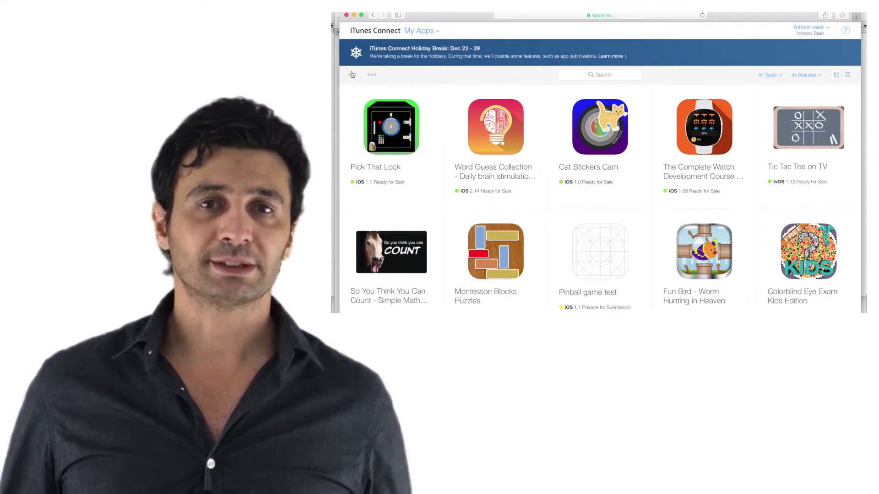
left_click(351, 76)
type("s Lane")
left_click(599, 131)
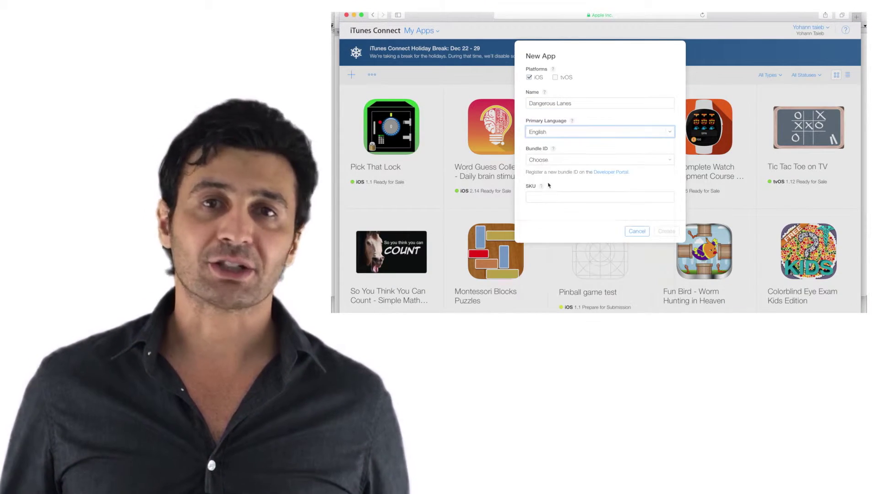
left_click(598, 159)
left_click(599, 201)
type("dangerouslanes")
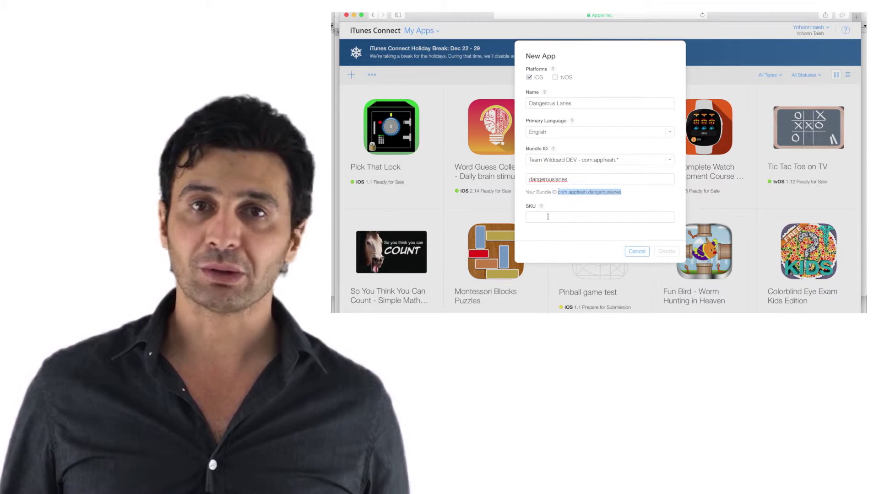